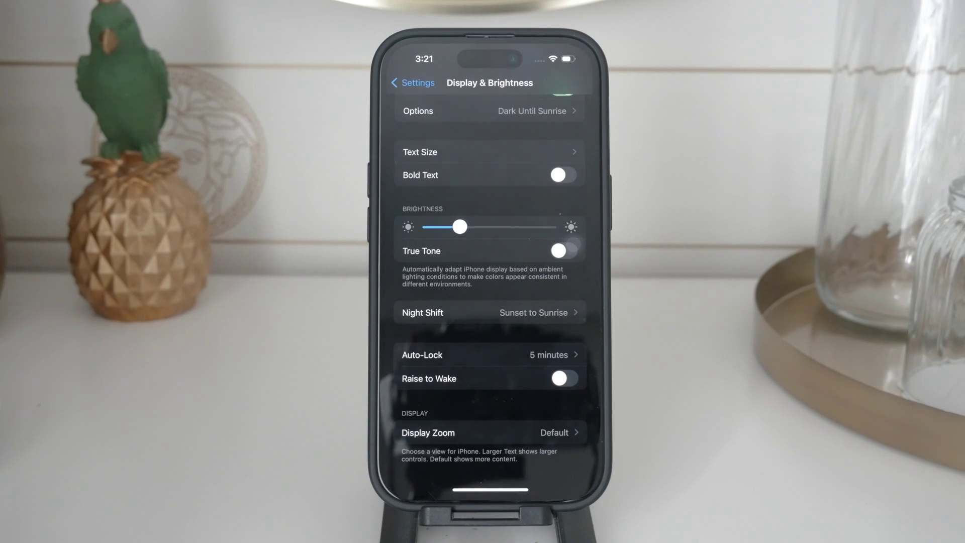
Close Settings and move to the home page with App Store, Audible, Weather and TikTok.
{"action": "left_click_drag", "start_coordinate": [490, 488], "coordinate": [490, 339]}
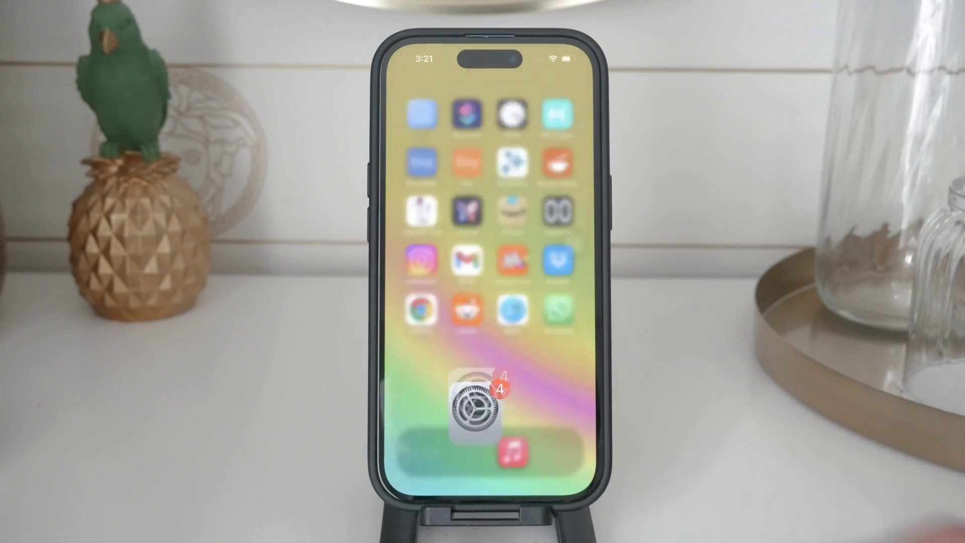
{"action": "left_click_drag", "start_coordinate": [543, 377], "coordinate": [422, 377]}
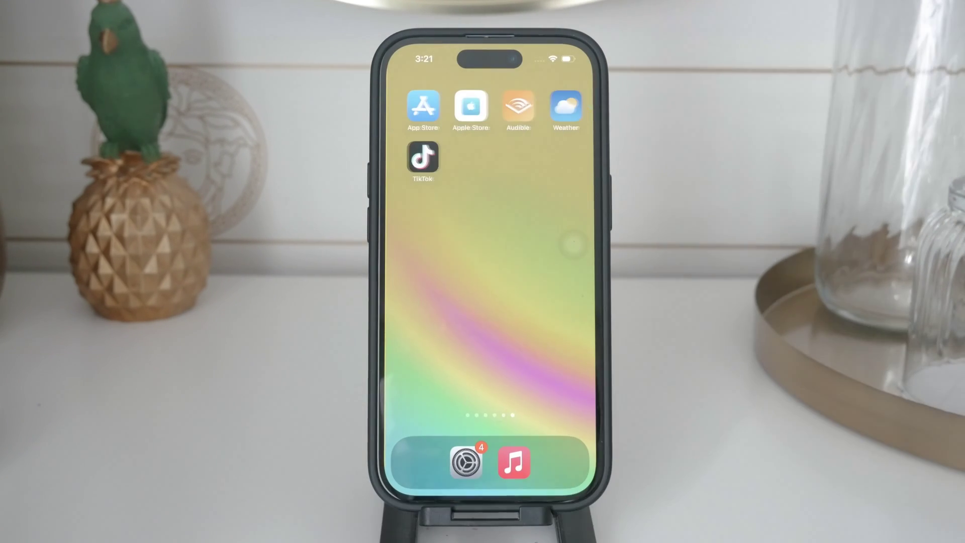